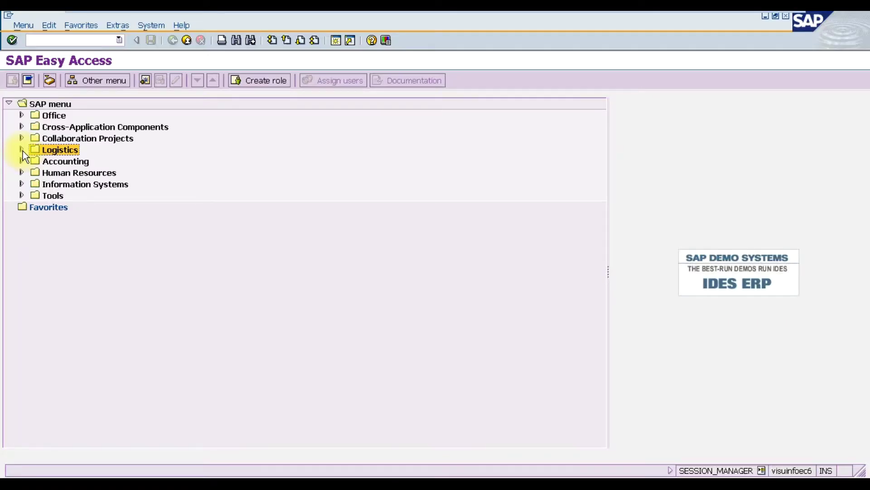
- Expand Logistics > Materials Management > Purchasing > Purchase Requisition and select ME51N - Create
{"action": "left_click", "coordinate": [22, 149]}
{"action": "left_click", "coordinate": [58, 163]}
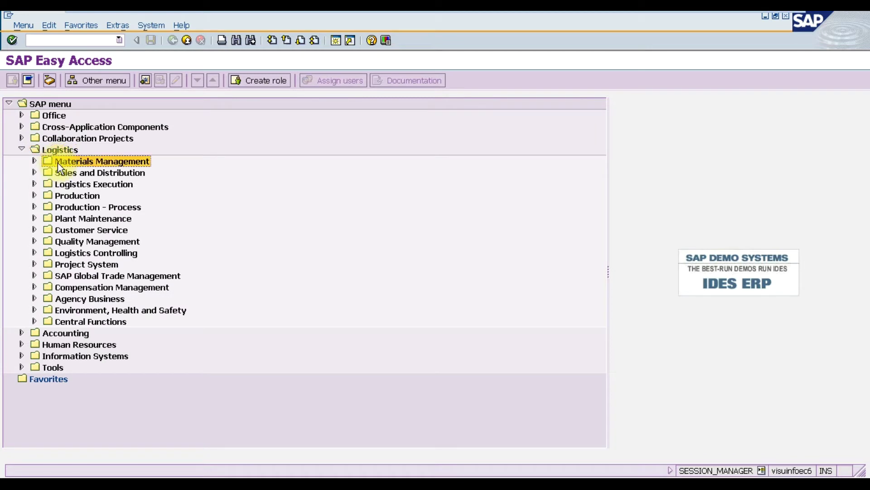
{"action": "left_click", "coordinate": [34, 161]}
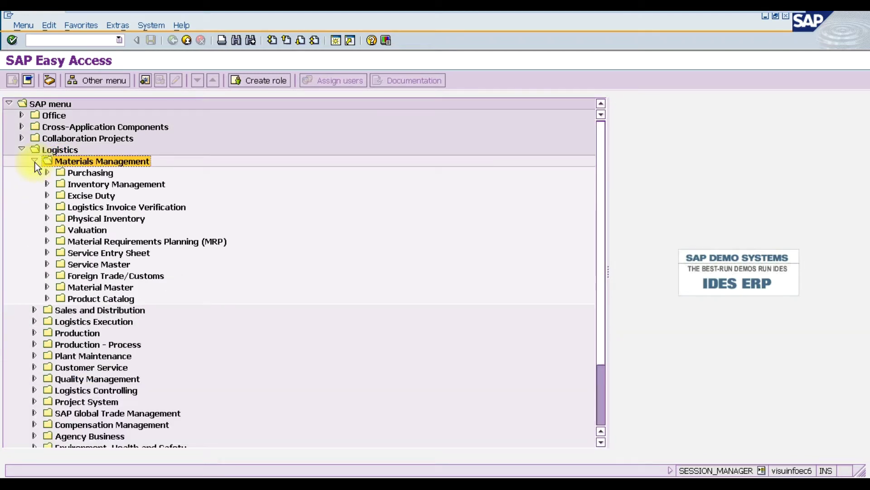
{"action": "left_click", "coordinate": [74, 175]}
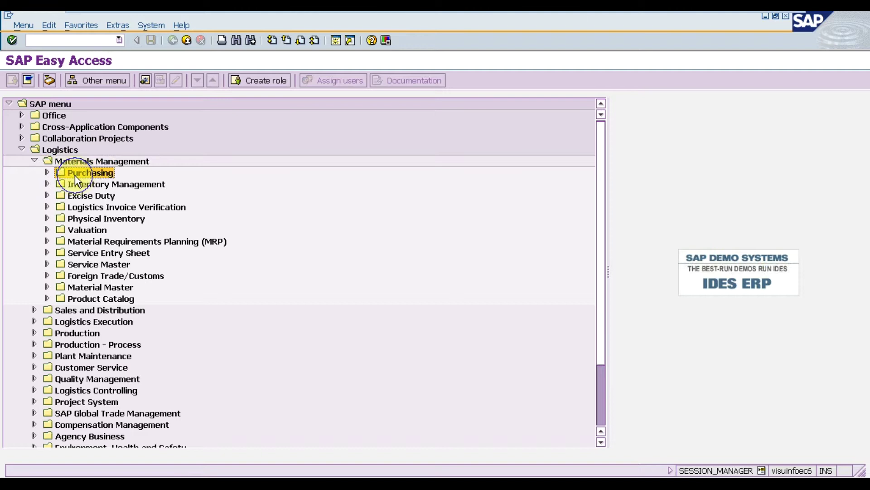
{"action": "left_click", "coordinate": [52, 171]}
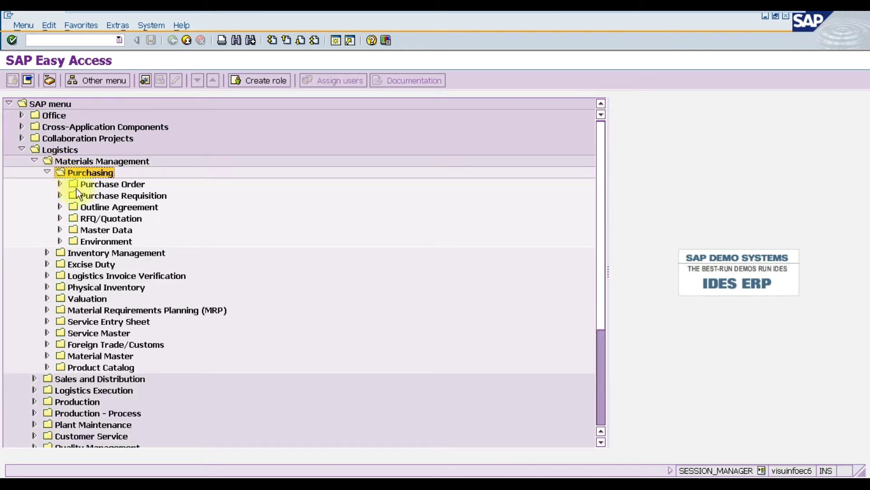
{"action": "left_click", "coordinate": [87, 197]}
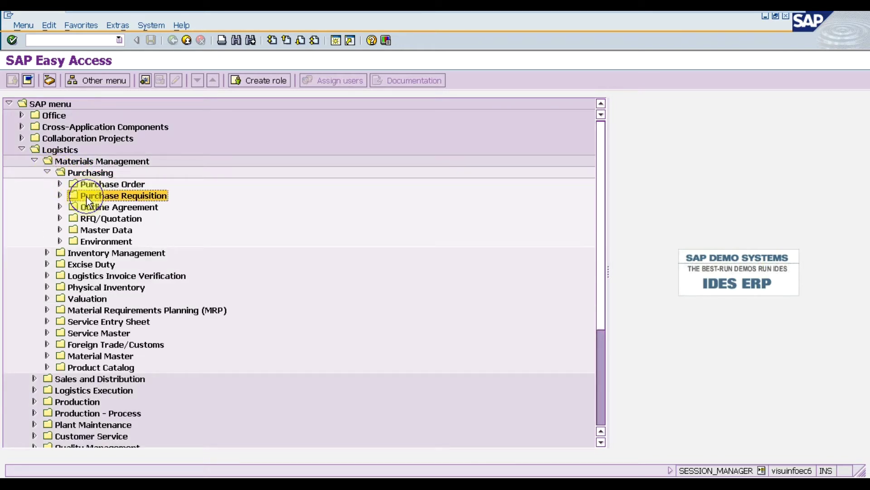
{"action": "left_click", "coordinate": [60, 195]}
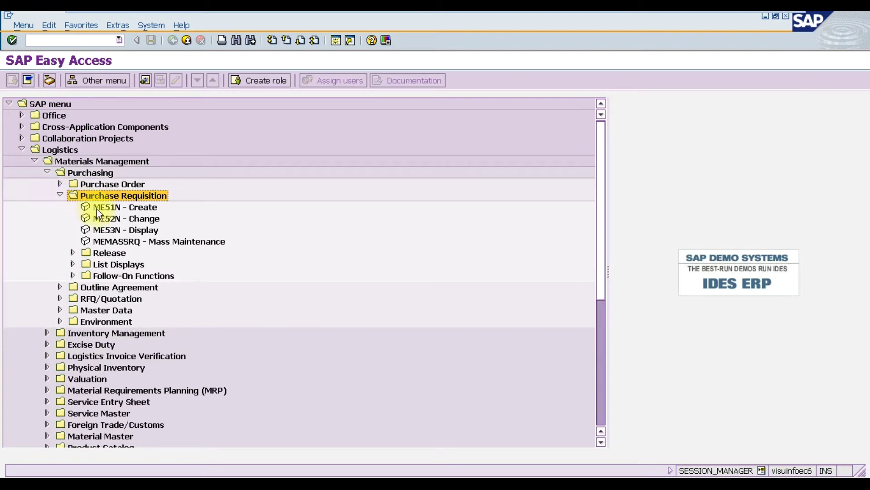
{"action": "left_click", "coordinate": [122, 209]}
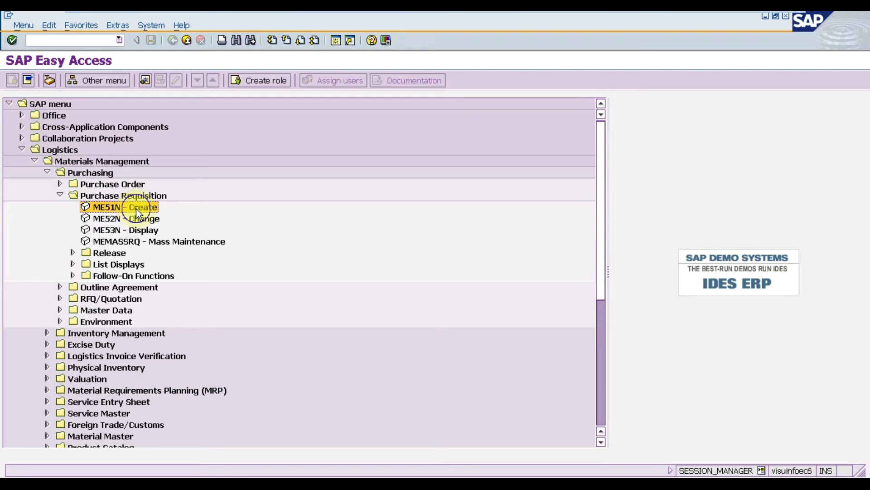
- Start a new requisition in ME51N and set the first item's account assignment to K (Cost center)
{"action": "double_click", "coordinate": [136, 209]}
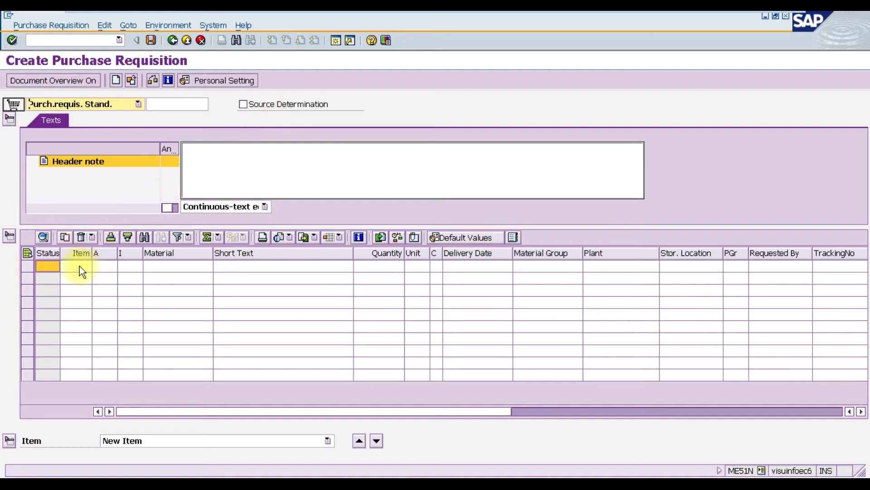
{"action": "left_click", "coordinate": [104, 267]}
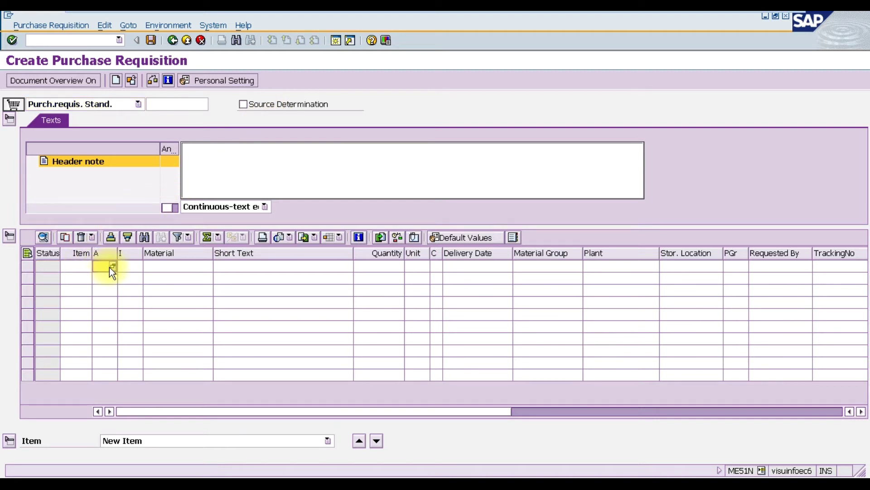
{"action": "left_click", "coordinate": [112, 268]}
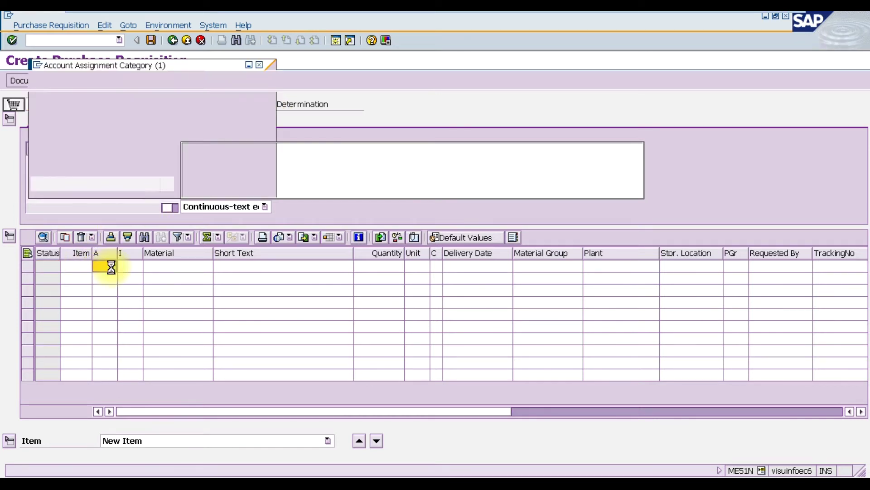
{"action": "double_click", "coordinate": [75, 248]}
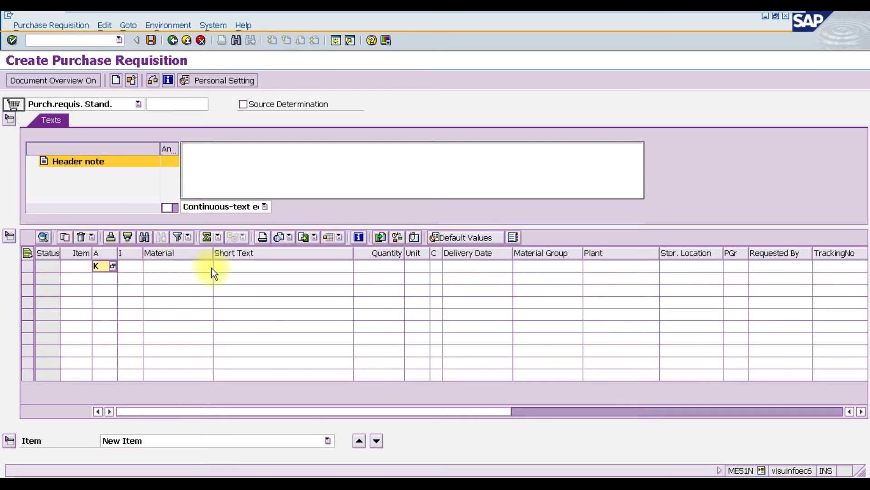
- Enter short text 'Repairing Tool Kit' and quantity 2, clearing the mistaken unit PC
{"action": "left_click", "coordinate": [227, 272]}
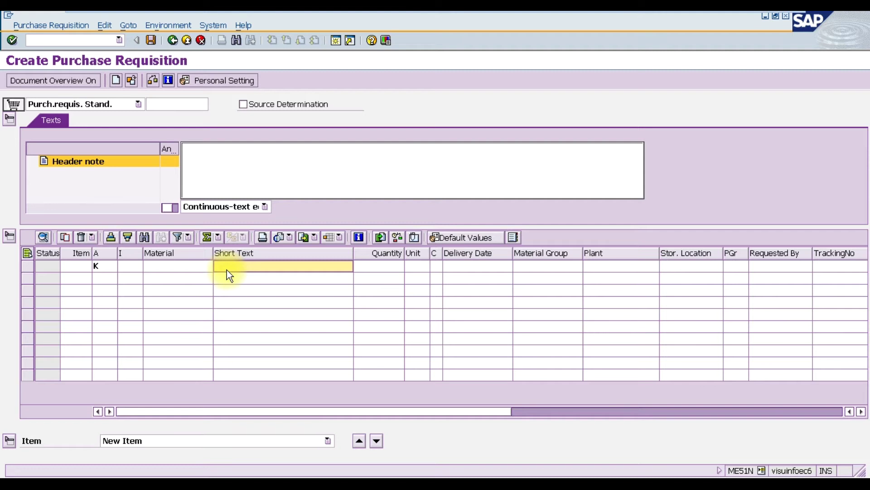
{"action": "type", "text": "Repairing Tool "}
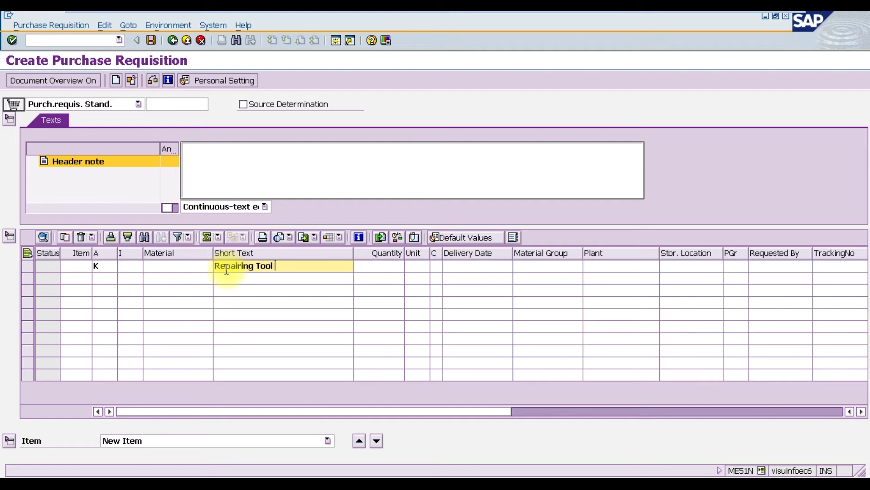
{"action": "type", "text": "Kit"}
{"action": "key", "text": "Tab"}
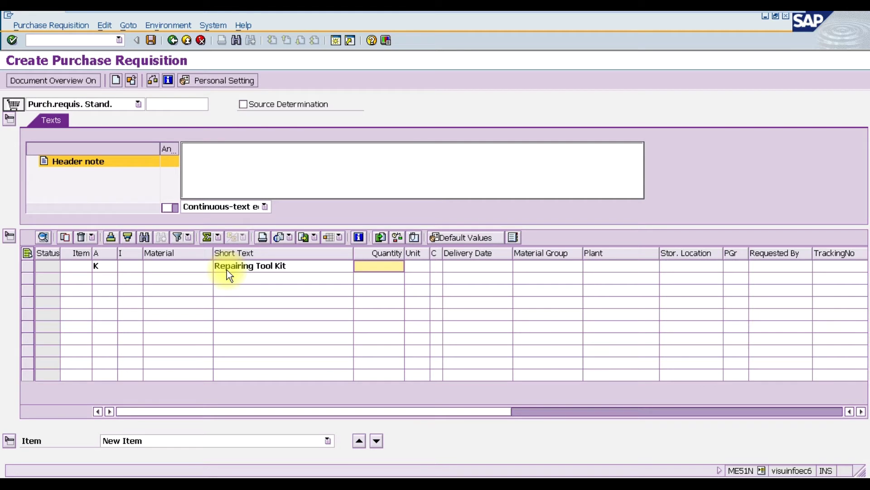
{"action": "type", "text": "2"}
{"action": "key", "text": "Tab"}
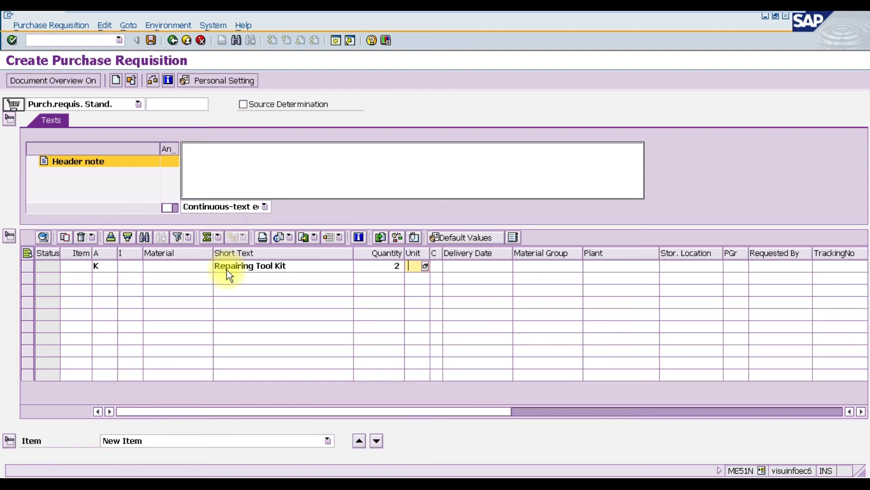
{"action": "type", "text": "PC"}
{"action": "key", "text": "BackSpace"}
{"action": "key", "text": "BackSpace"}
- Search the unit list for 'Each' to set the unit to EA
{"action": "left_click", "coordinate": [425, 267]}
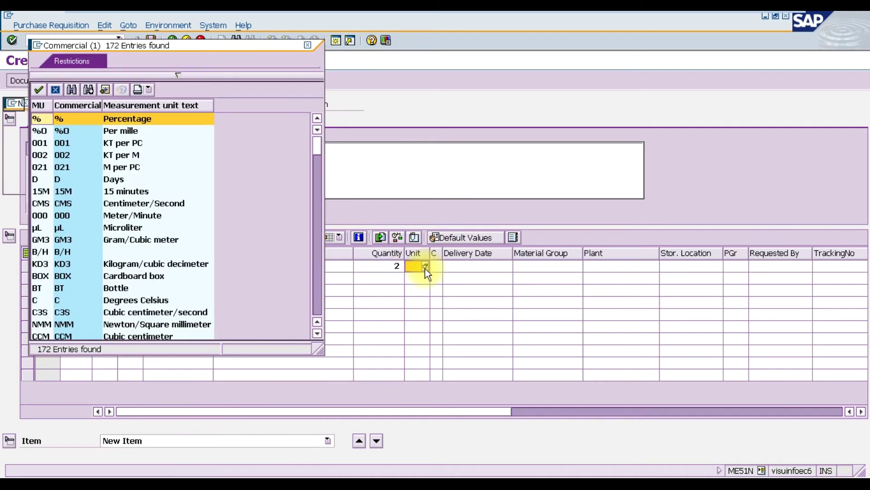
{"action": "key", "text": "ctrl+f"}
{"action": "type", "text": "Each"}
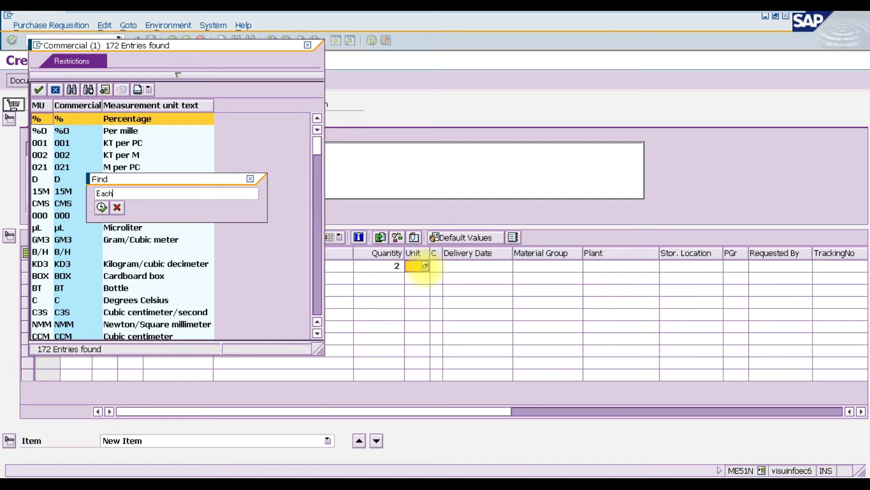
{"action": "key", "text": "Return"}
{"action": "key", "text": "Return"}
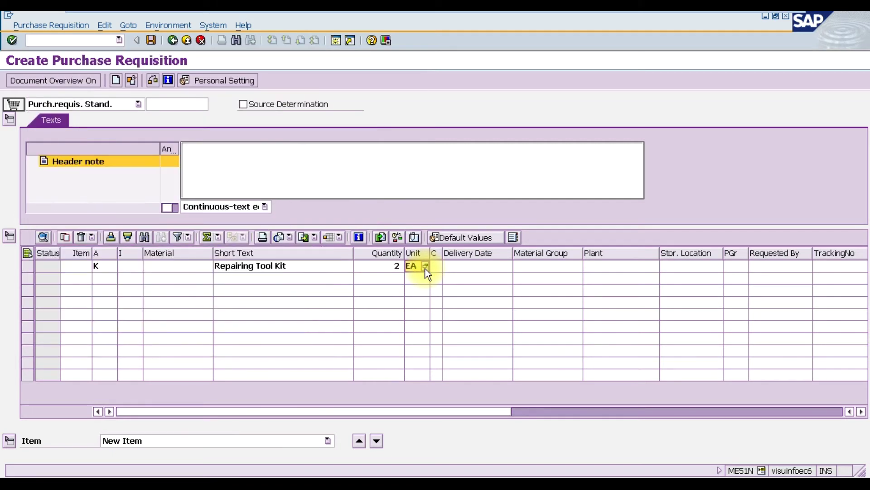
- Set the item's material group to 01407 Tools from the material group list
{"action": "left_click", "coordinate": [464, 268]}
{"action": "left_click", "coordinate": [529, 269]}
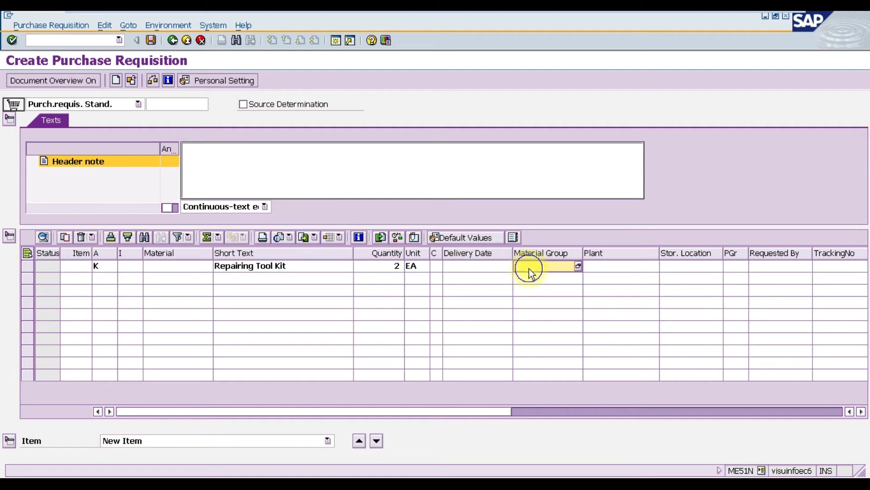
{"action": "left_click", "coordinate": [578, 267]}
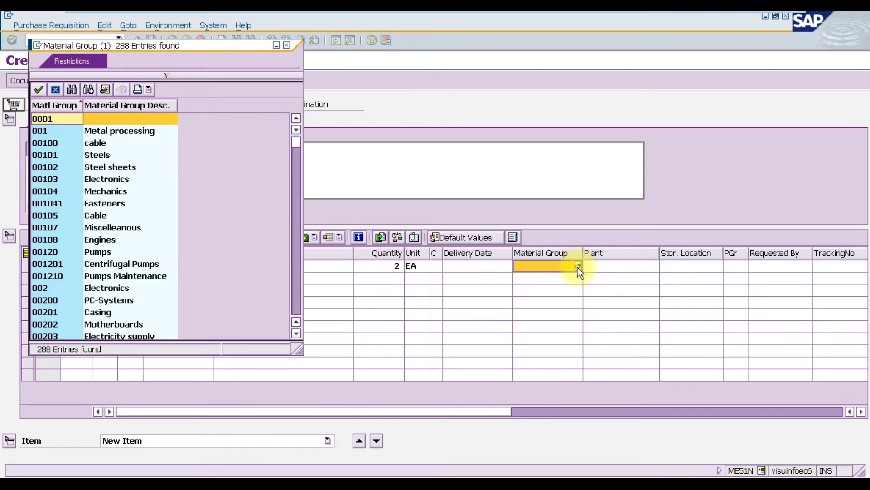
{"action": "scroll", "coordinate": [296, 116], "scroll_direction": "down", "scroll_amount": 10}
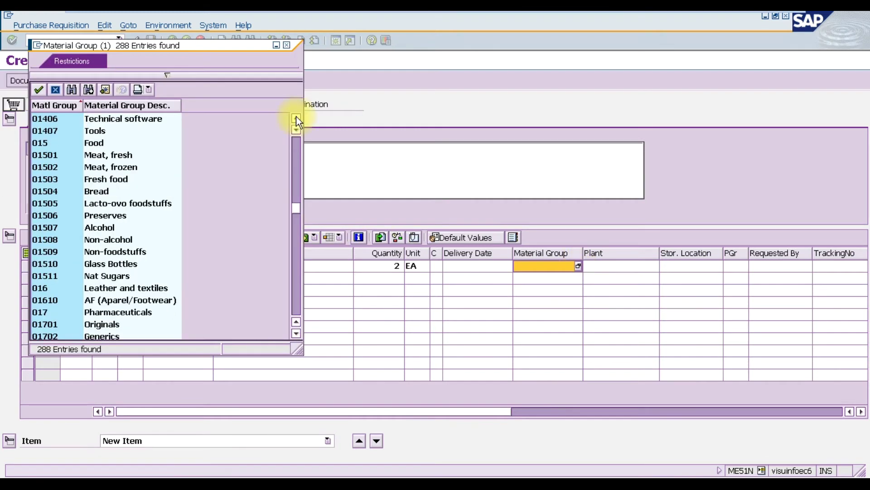
{"action": "left_click", "coordinate": [124, 131]}
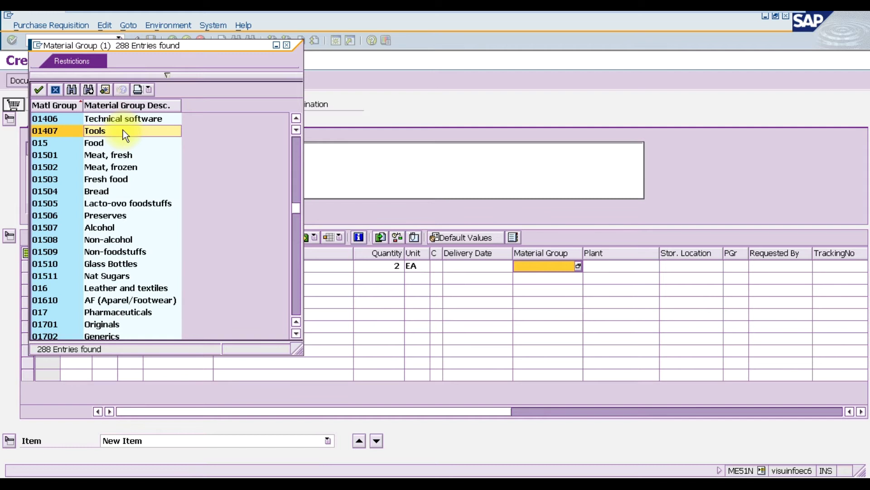
{"action": "key", "text": "Return"}
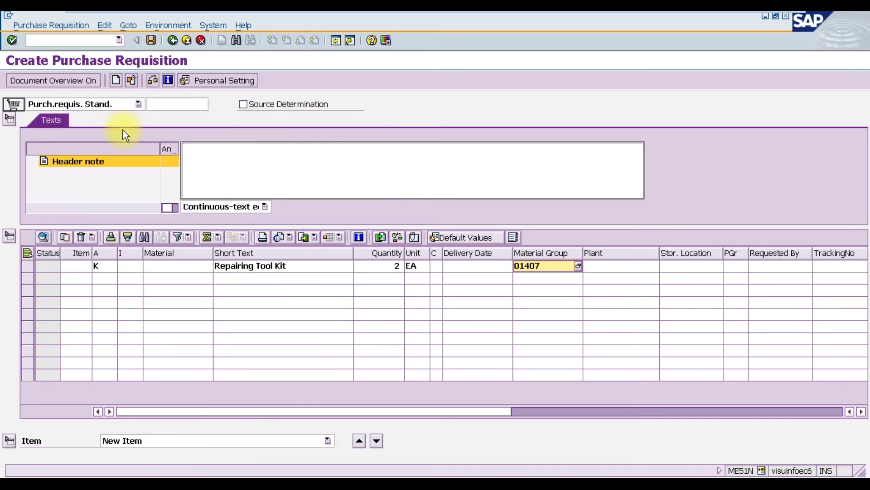
{"action": "key", "text": "Tab"}
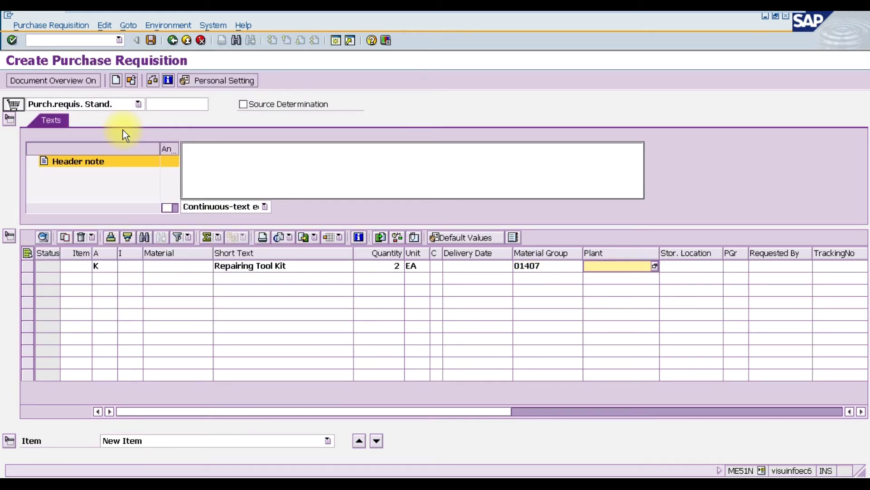
- Enter plant MD12 and purchasing group M1 for the item
{"action": "type", "text": "MD12"}
{"action": "key", "text": "Tab"}
{"action": "key", "text": "Tab"}
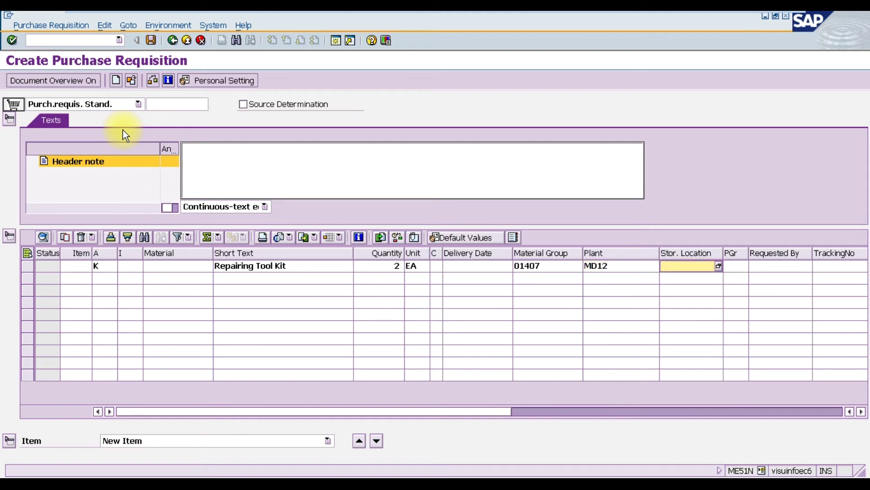
{"action": "type", "text": "M"}
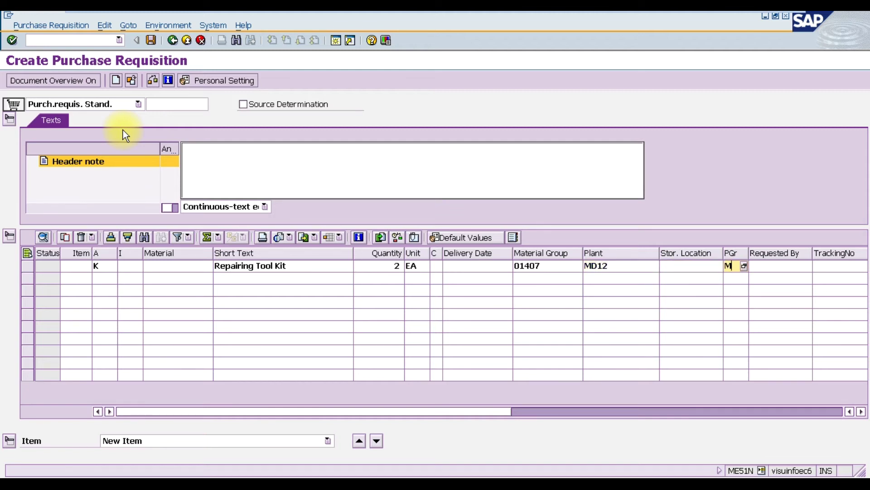
{"action": "type", "text": "1"}
- Assign cost center MD12-OFSU, found by searching controlling area MD12
{"action": "key", "text": "Return"}
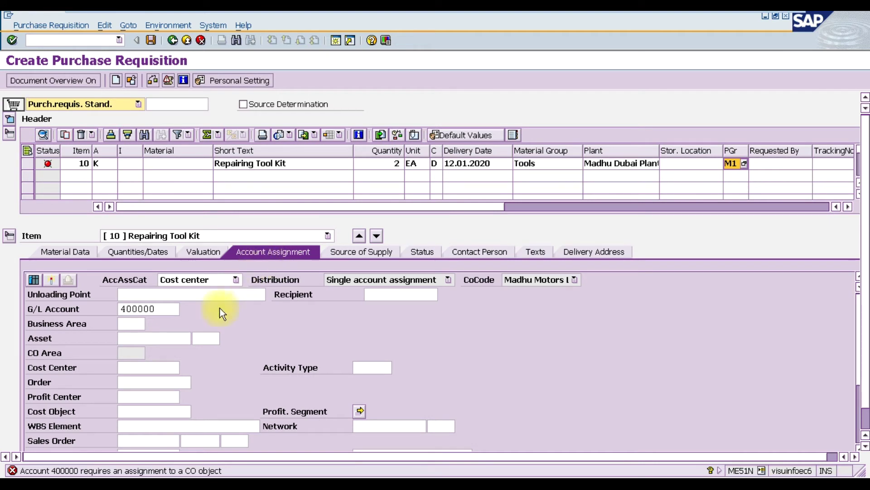
{"action": "left_click", "coordinate": [166, 309]}
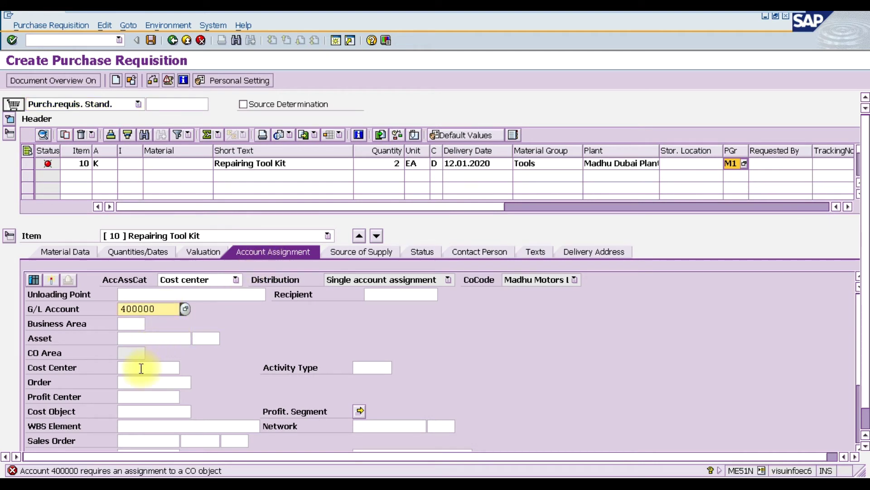
{"action": "left_click", "coordinate": [136, 371]}
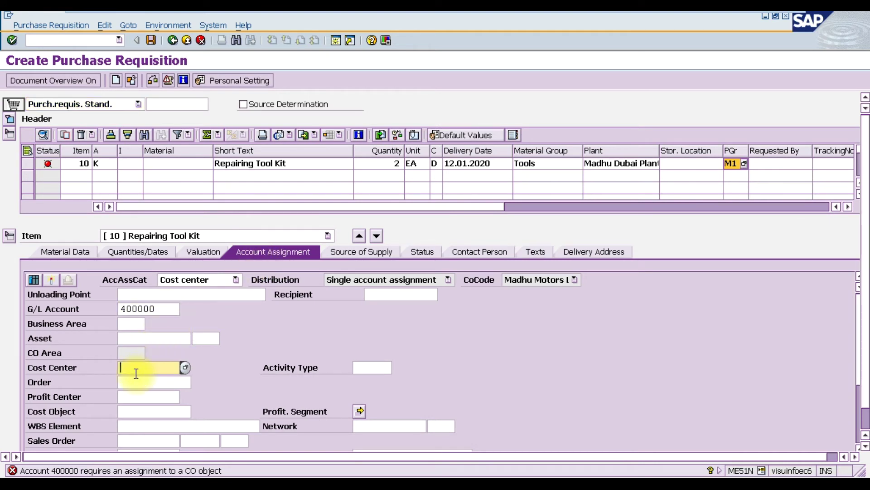
{"action": "left_click", "coordinate": [184, 370]}
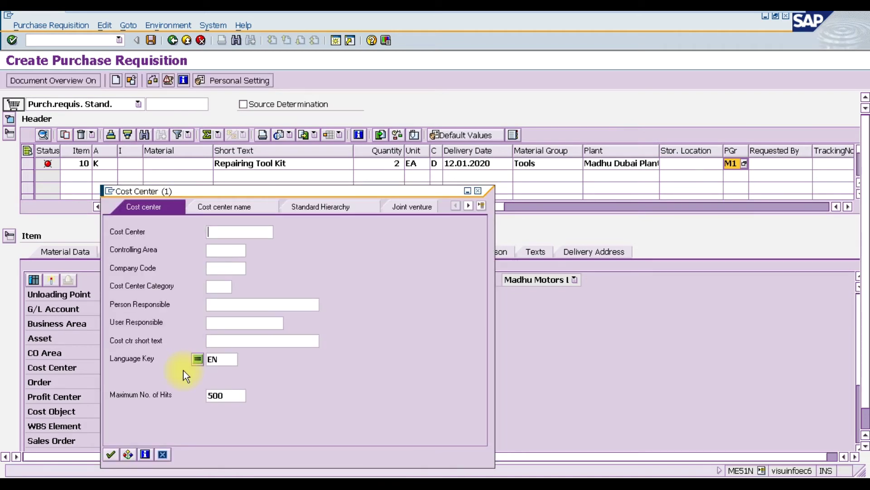
{"action": "key", "text": "Tab"}
{"action": "type", "text": "MD12"}
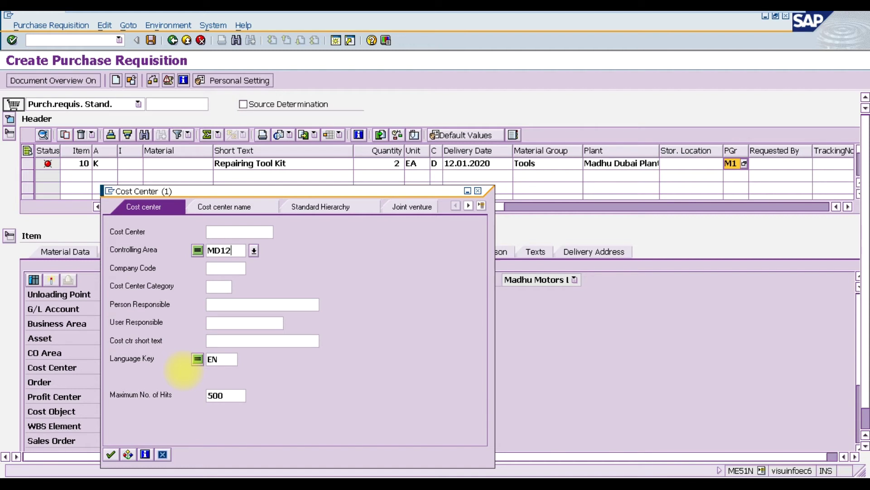
{"action": "key", "text": "Return"}
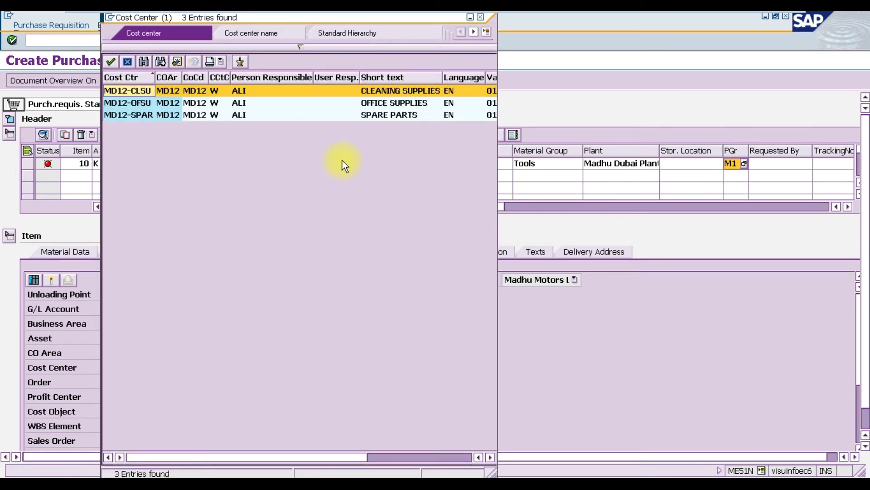
{"action": "double_click", "coordinate": [392, 106]}
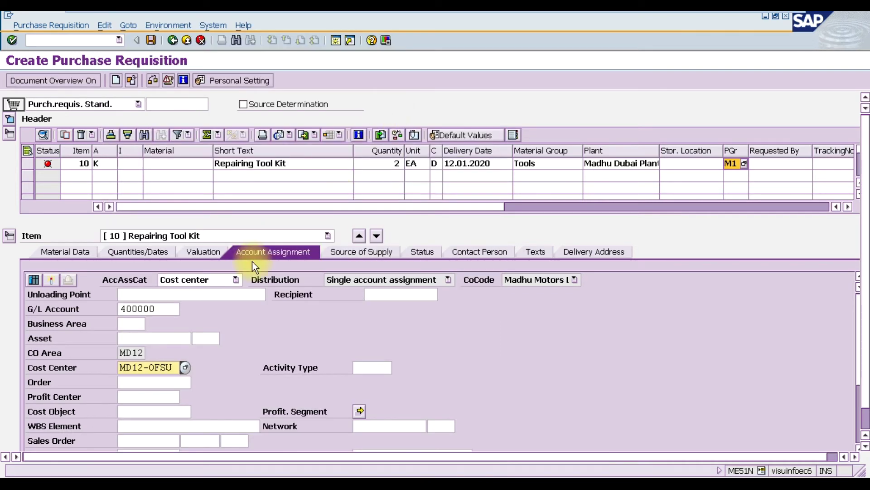
{"action": "left_click", "coordinate": [205, 251]}
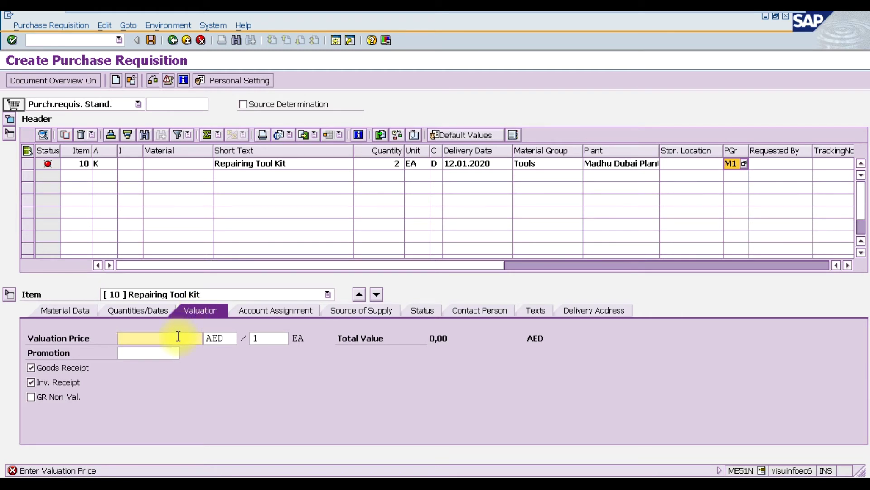
- Enter valuation price 100, then review the Material Data, Quantities/Dates and Valuation tabs
{"action": "type", "text": "100"}
{"action": "key", "text": "Return"}
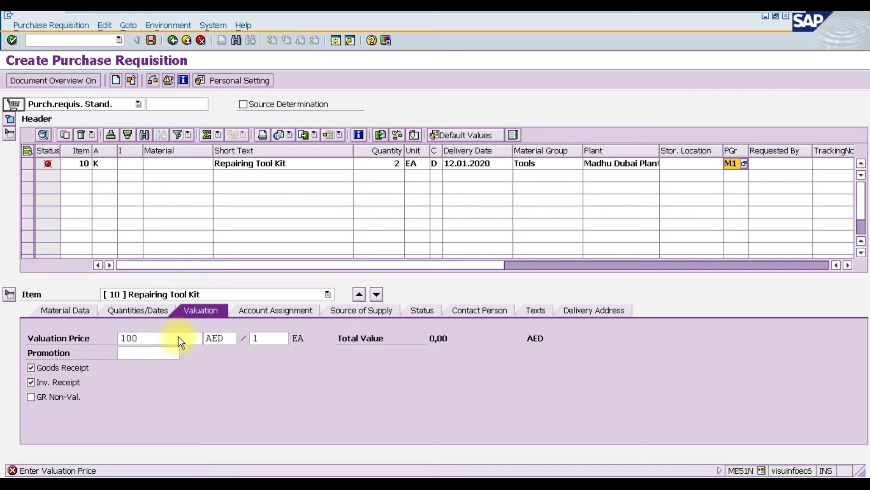
{"action": "left_click", "coordinate": [69, 312]}
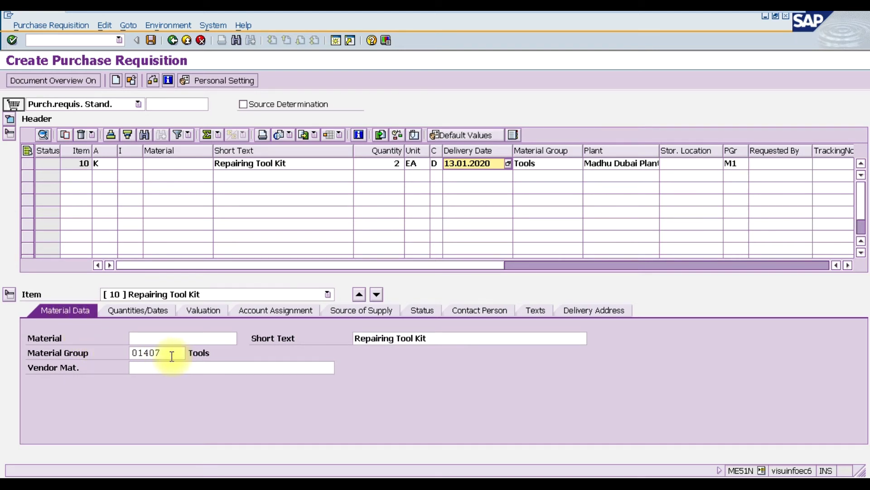
{"action": "left_click", "coordinate": [136, 313]}
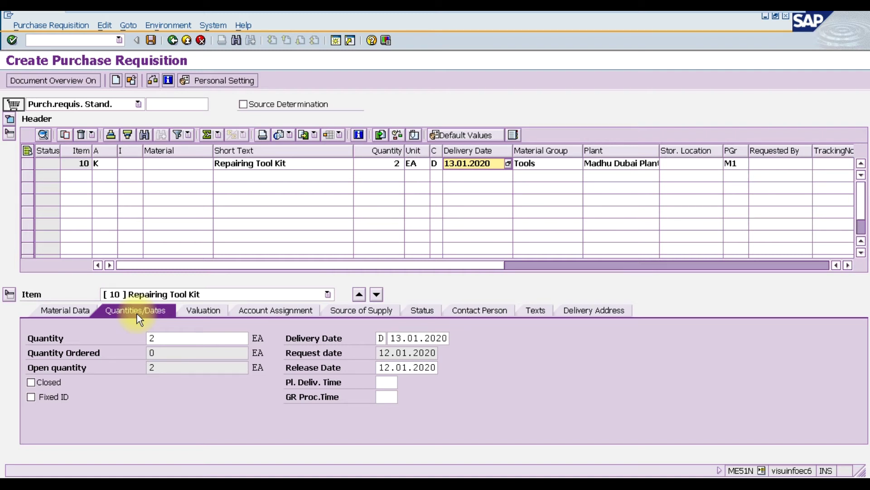
{"action": "left_click", "coordinate": [202, 312]}
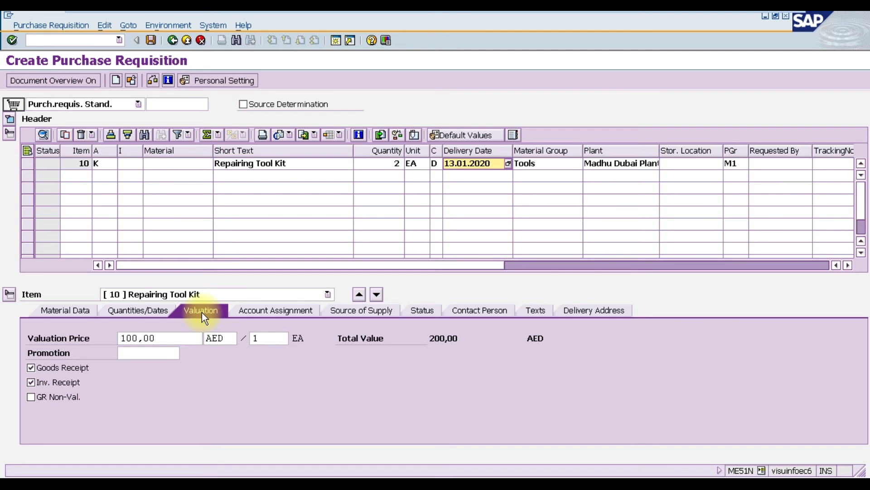
{"action": "left_click", "coordinate": [259, 313]}
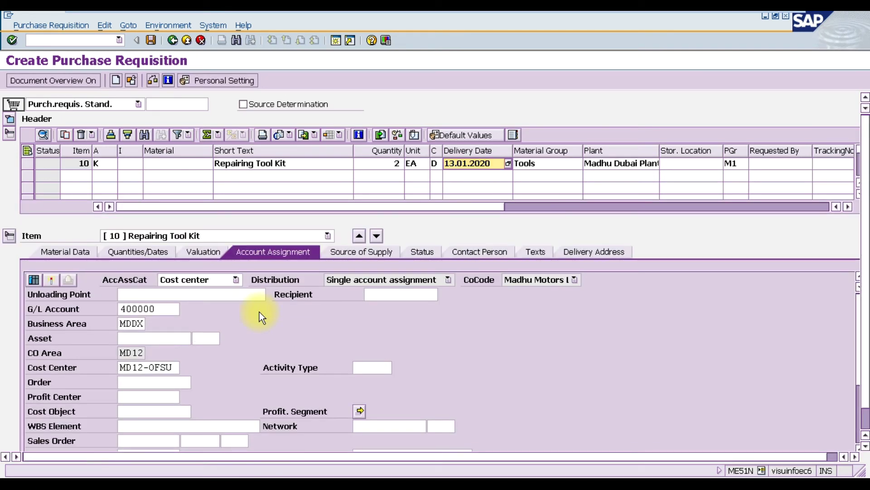
- Review the G/L account, business area and cost center entries, then show the Source of Supply tab
{"action": "left_click", "coordinate": [166, 310]}
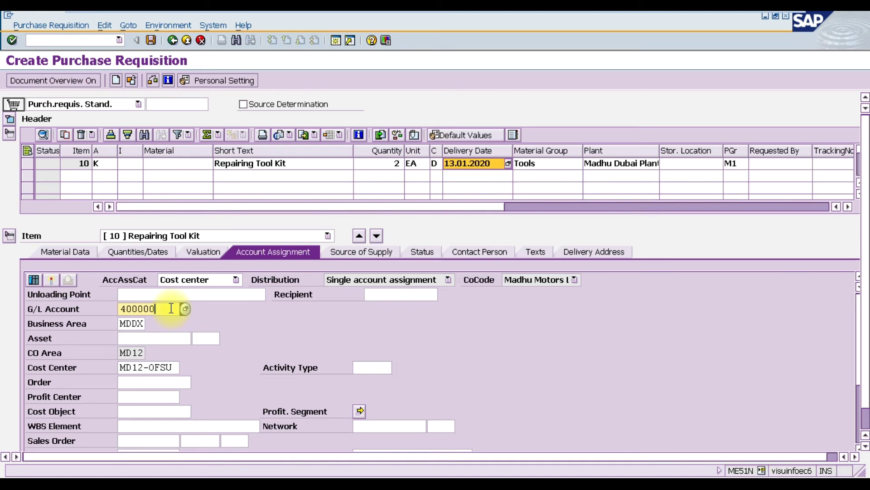
{"action": "left_click", "coordinate": [142, 323]}
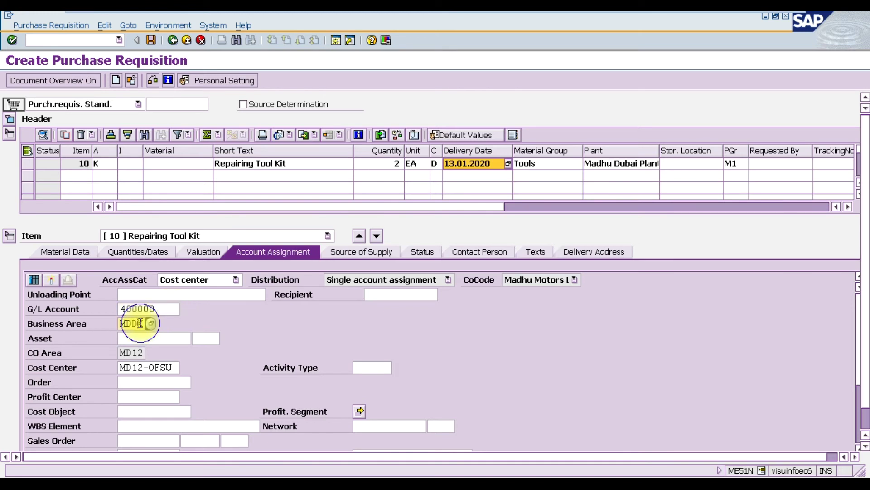
{"action": "left_click", "coordinate": [145, 367]}
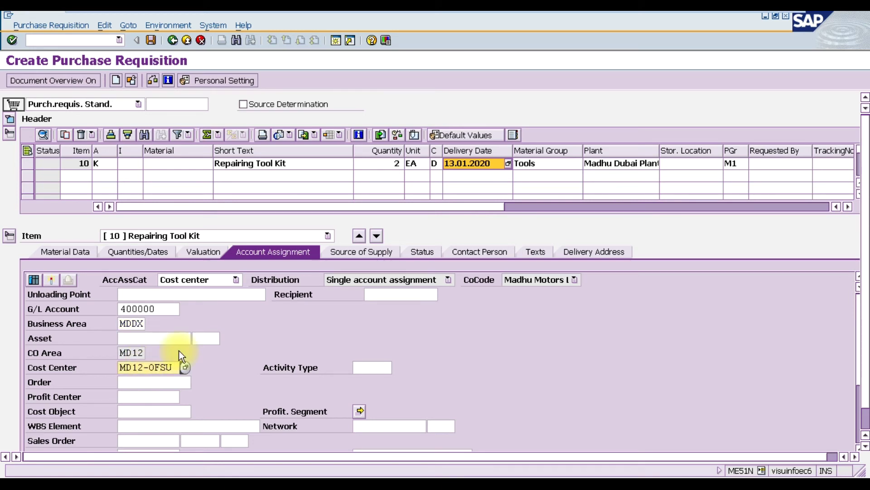
{"action": "left_click", "coordinate": [345, 253]}
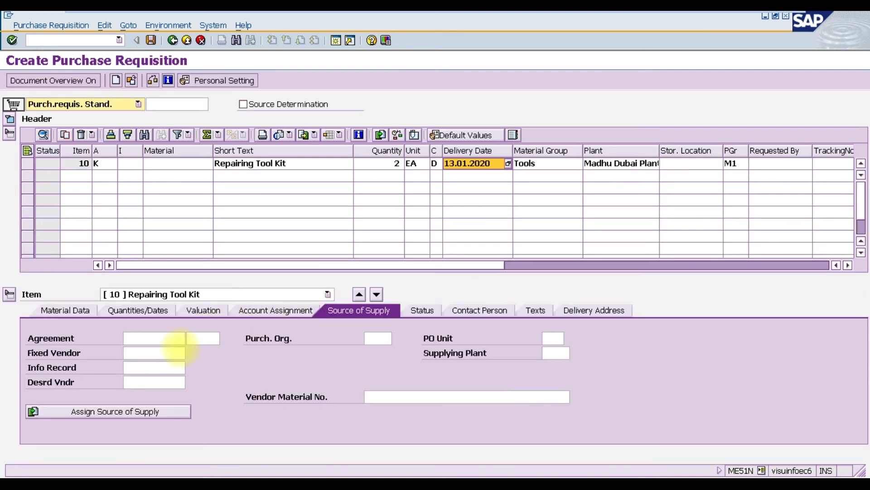
- Set The Hardware Company as fixed vendor from the company code MD12 vendor search
{"action": "left_click", "coordinate": [173, 353]}
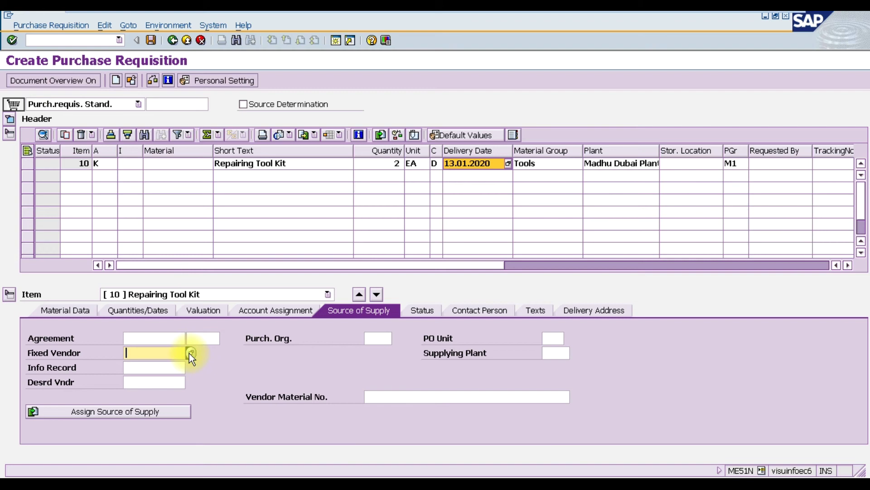
{"action": "left_click", "coordinate": [190, 353]}
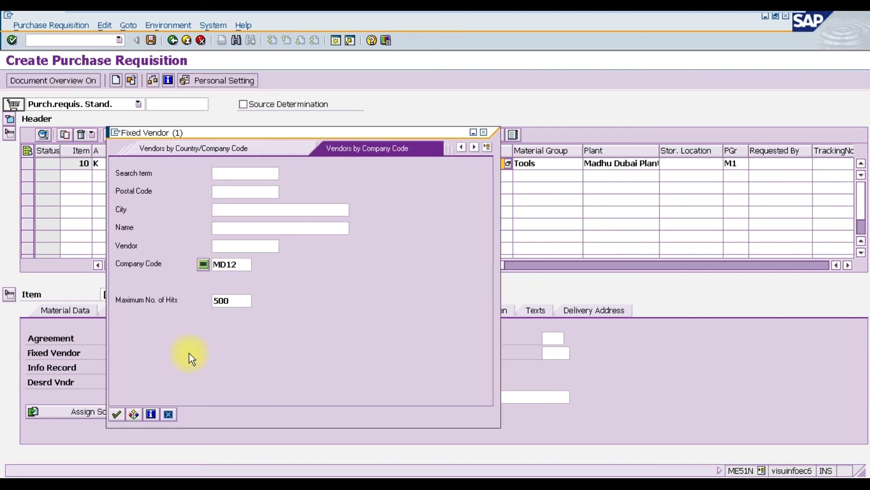
{"action": "key", "text": "Return"}
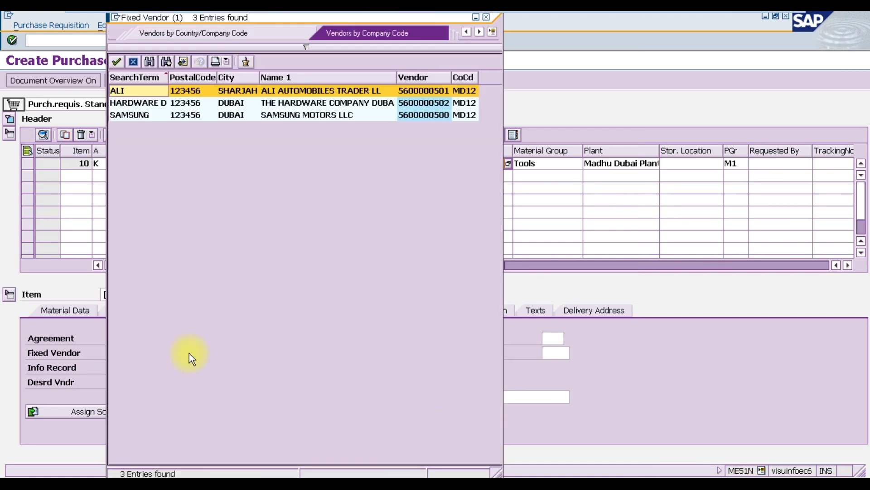
{"action": "key", "text": "Down"}
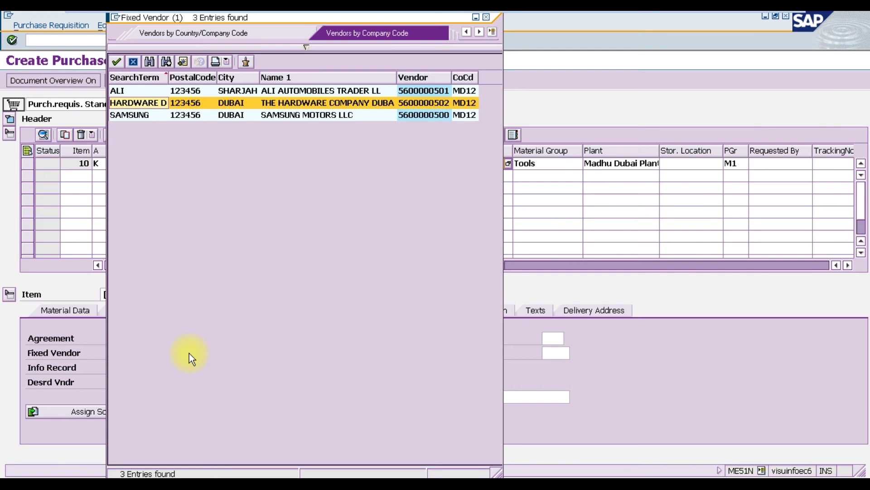
{"action": "key", "text": "Return"}
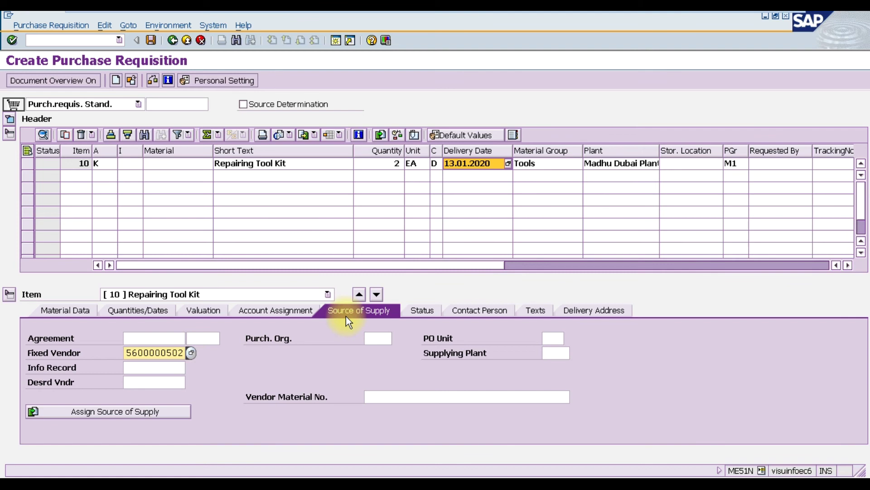
- Look through the Status, Contact Person and Texts tabs, then show the Delivery Address tab
{"action": "left_click", "coordinate": [424, 312]}
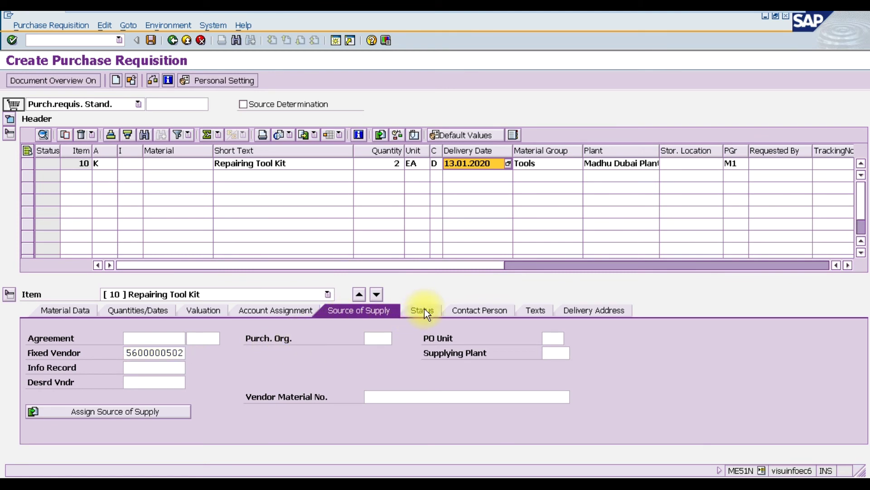
{"action": "left_click", "coordinate": [475, 312]}
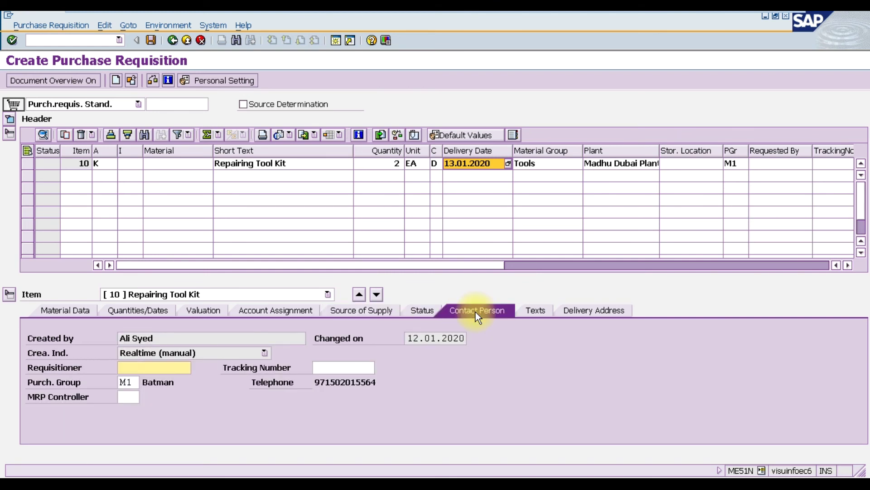
{"action": "left_click", "coordinate": [531, 313]}
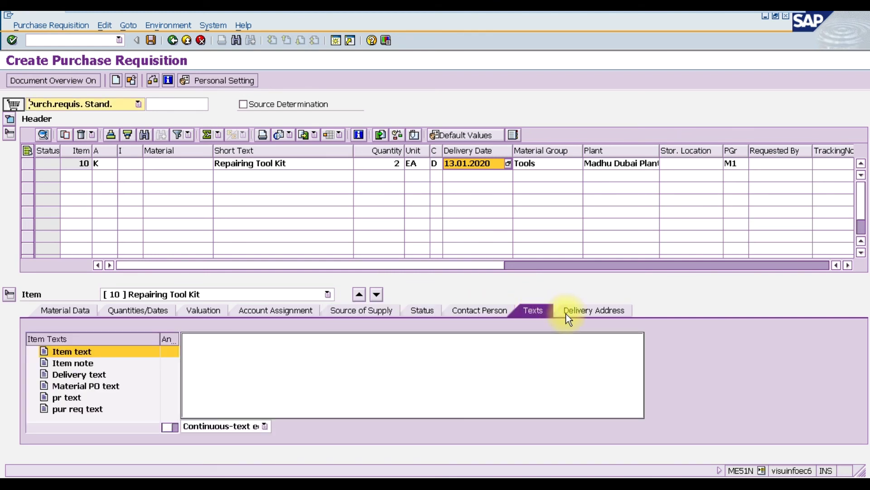
{"action": "left_click", "coordinate": [567, 313]}
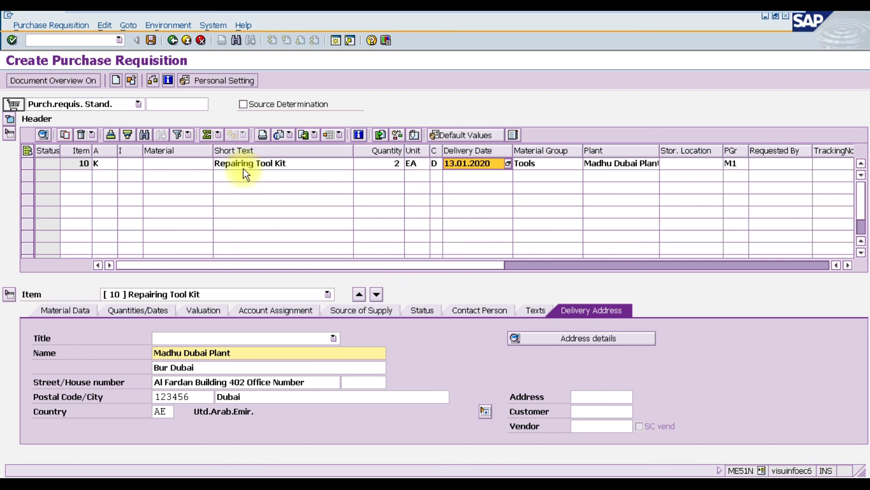
- Check the requisition for errors and save it
{"action": "left_click", "coordinate": [152, 82]}
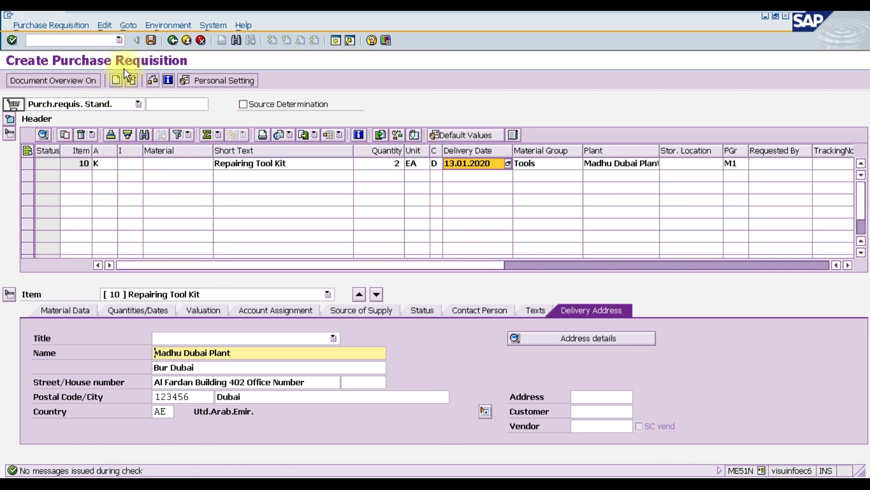
{"action": "left_click", "coordinate": [150, 40]}
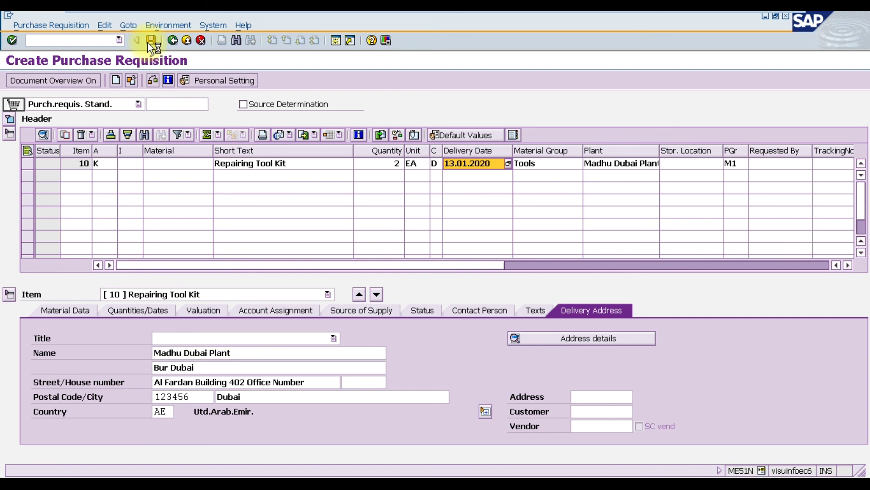